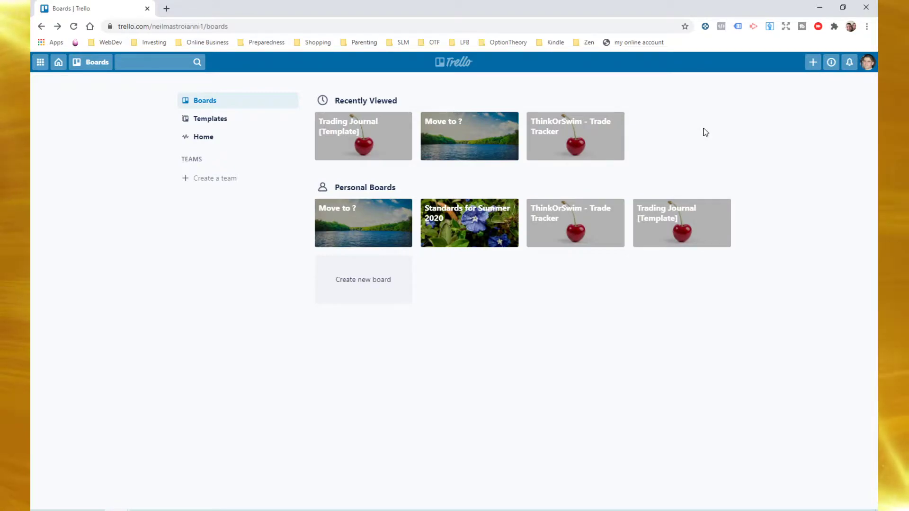
Step: Open the ThinkOrSwim - Trade Tracker board and close its Menu sidebar
click(584, 226)
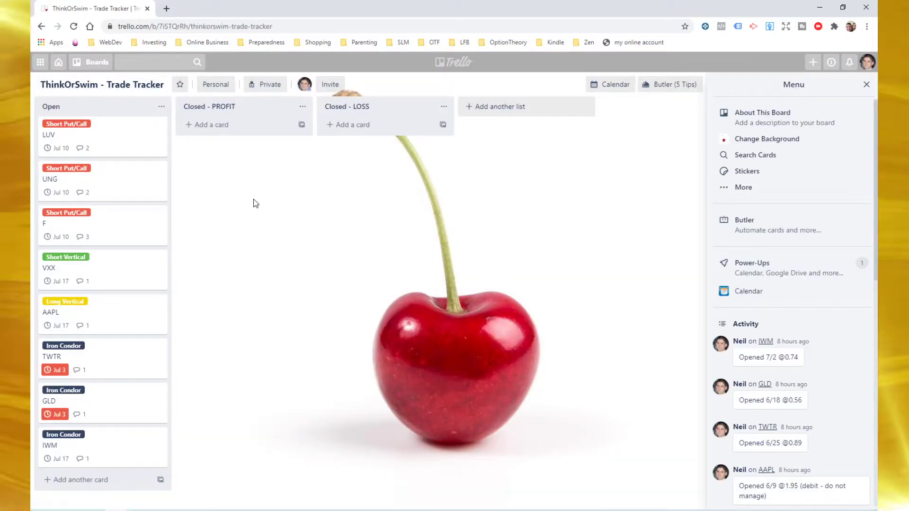
click(866, 84)
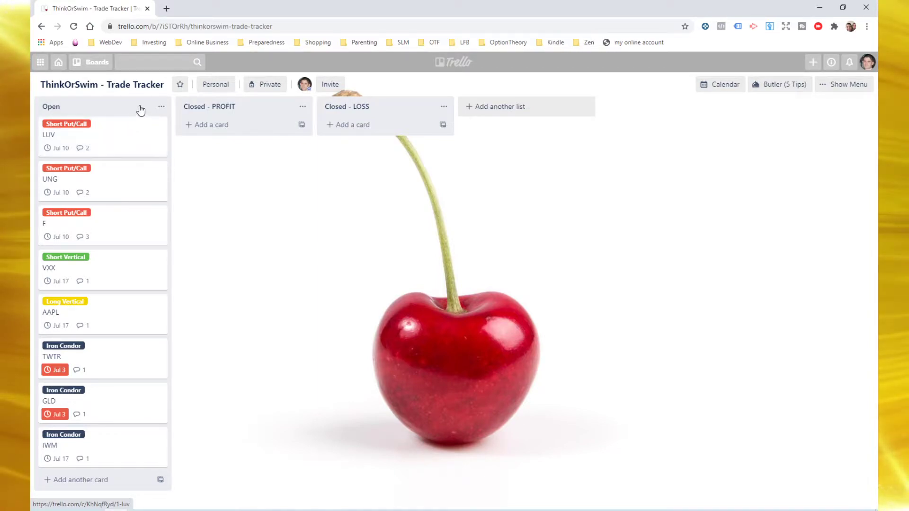
click(132, 144)
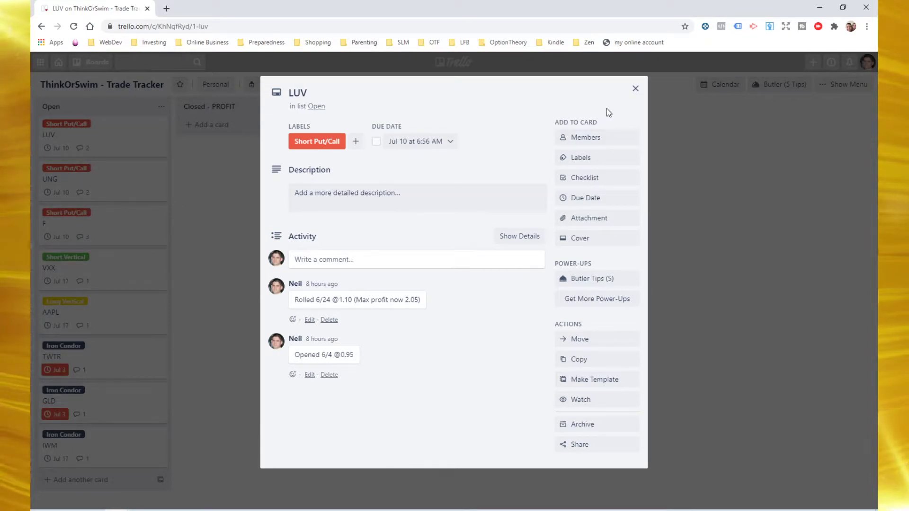
click(635, 89)
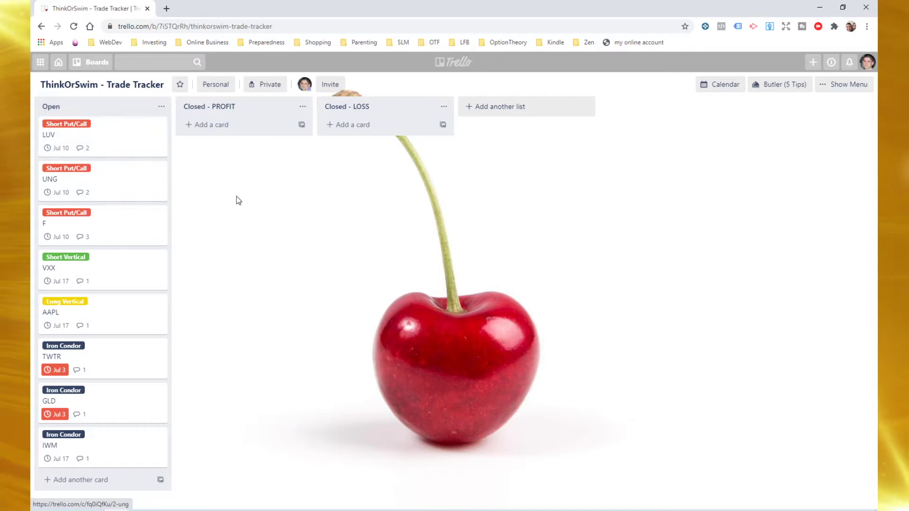
click(719, 86)
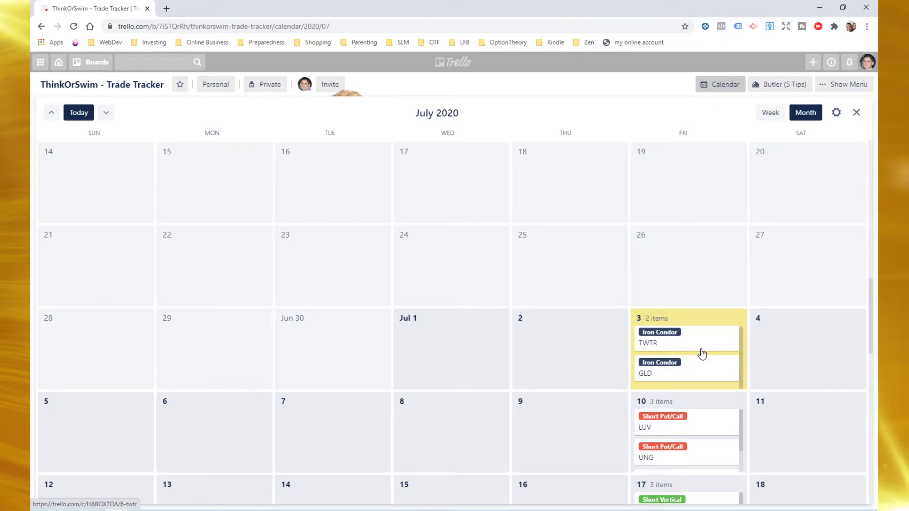
drag(870, 290, 869, 323)
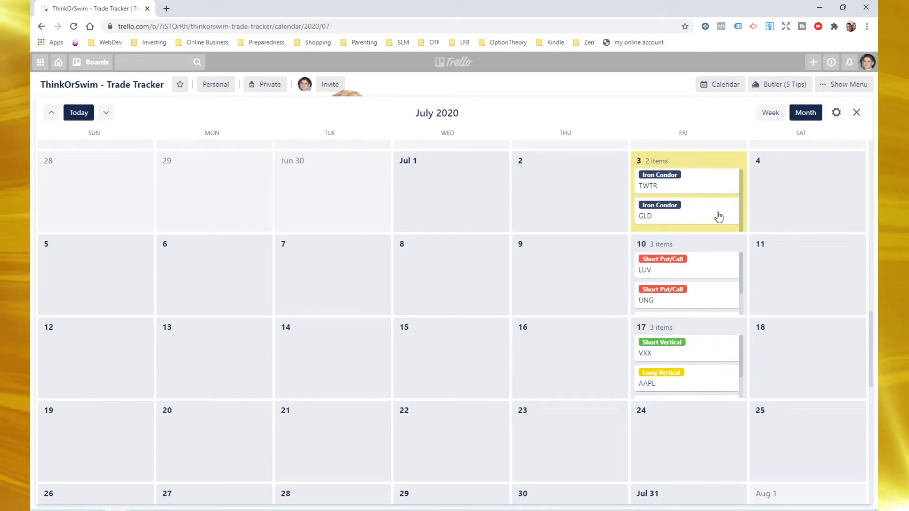
mouse_move(741, 347)
mouse_down()
mouse_move(741, 368)
mouse_move(742, 341)
mouse_up()
mouse_move(742, 280)
mouse_down()
mouse_move(745, 309)
mouse_move(743, 278)
mouse_up()
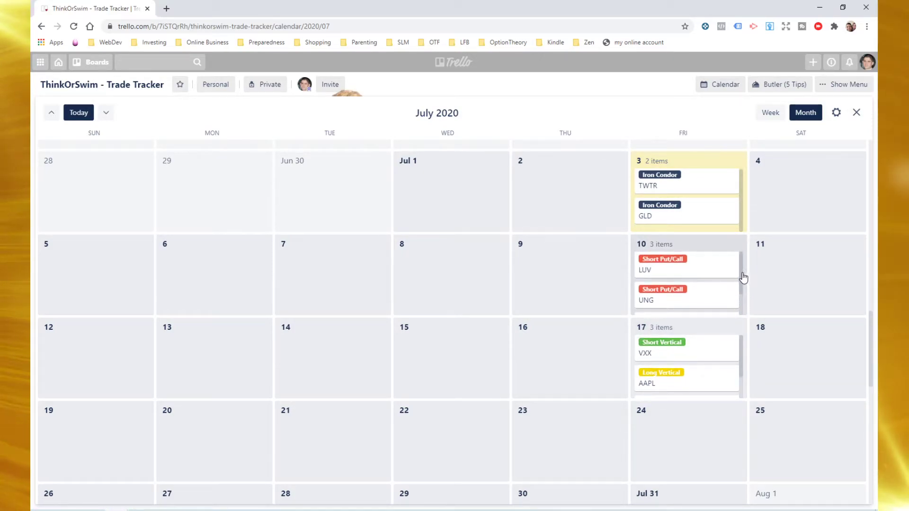
click(714, 263)
click(637, 91)
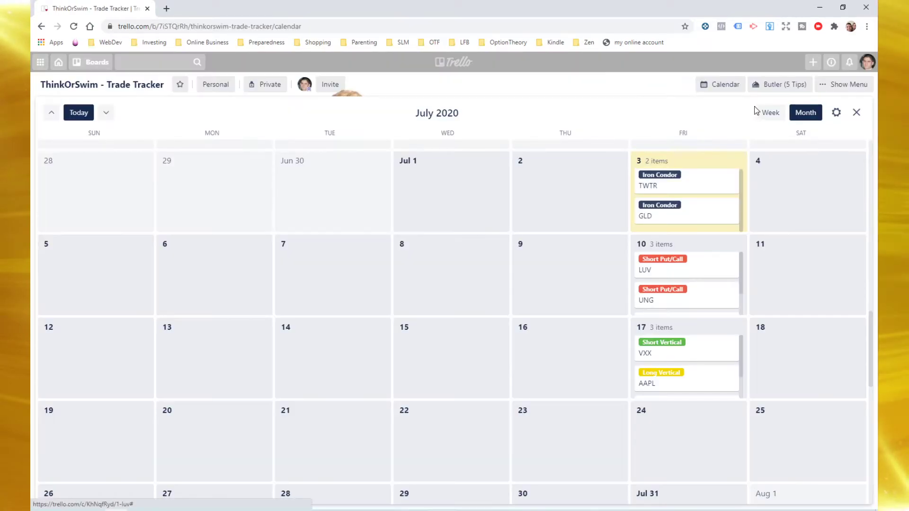
click(855, 112)
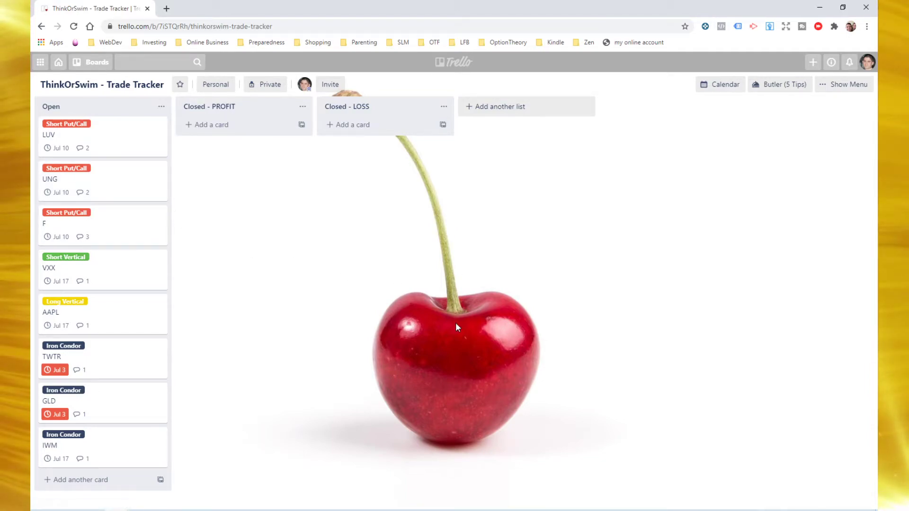
click(841, 90)
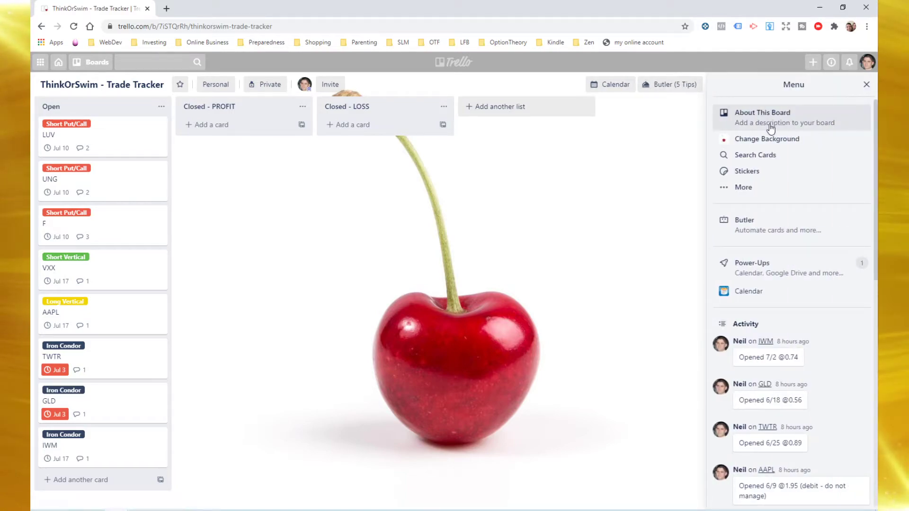
click(866, 85)
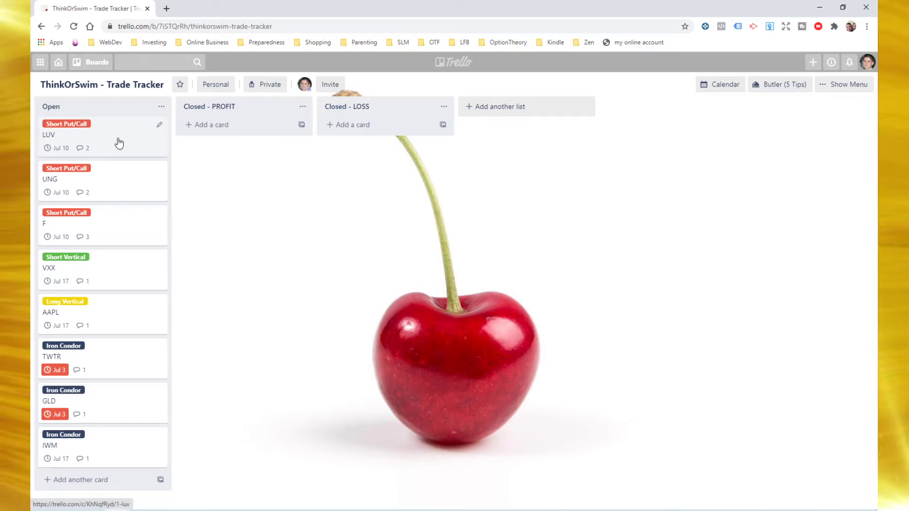
drag(119, 143, 142, 128)
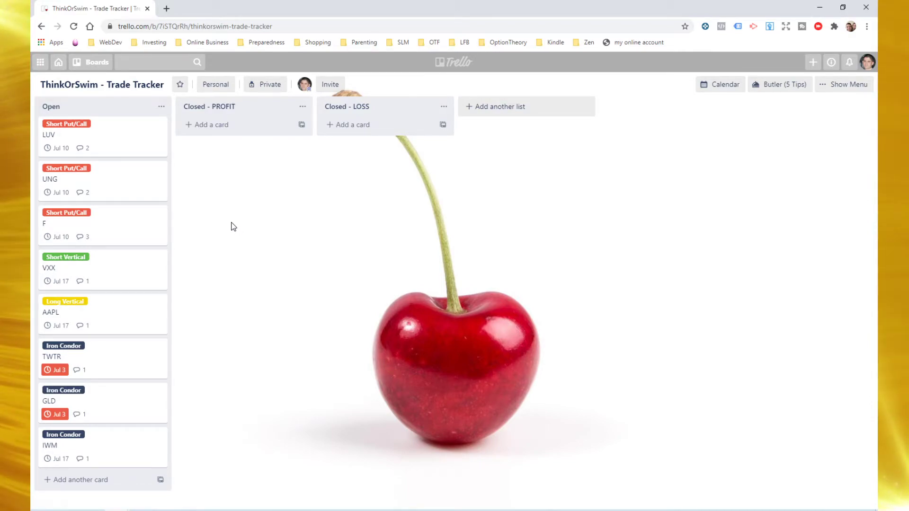
Step: From Home, open Trading Journal [Template] and archive the START HERE (DELETE WHEN DONE) card
click(59, 63)
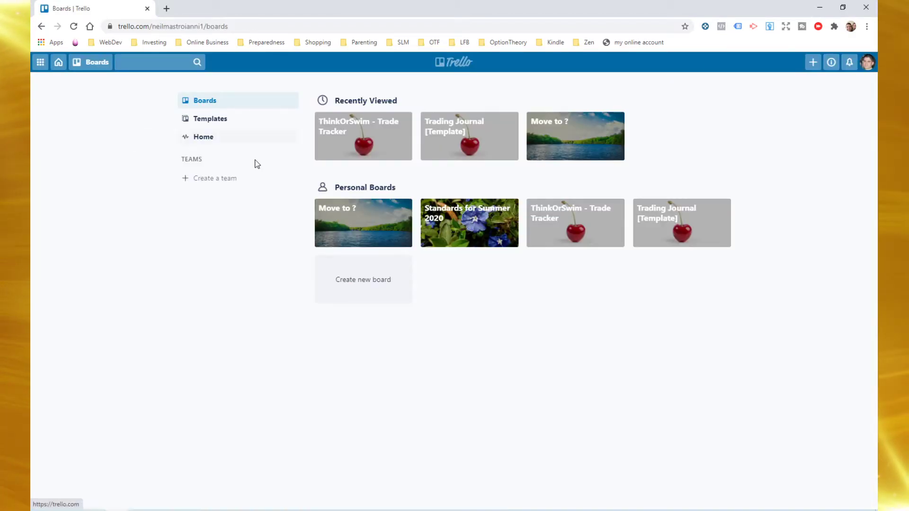
click(466, 144)
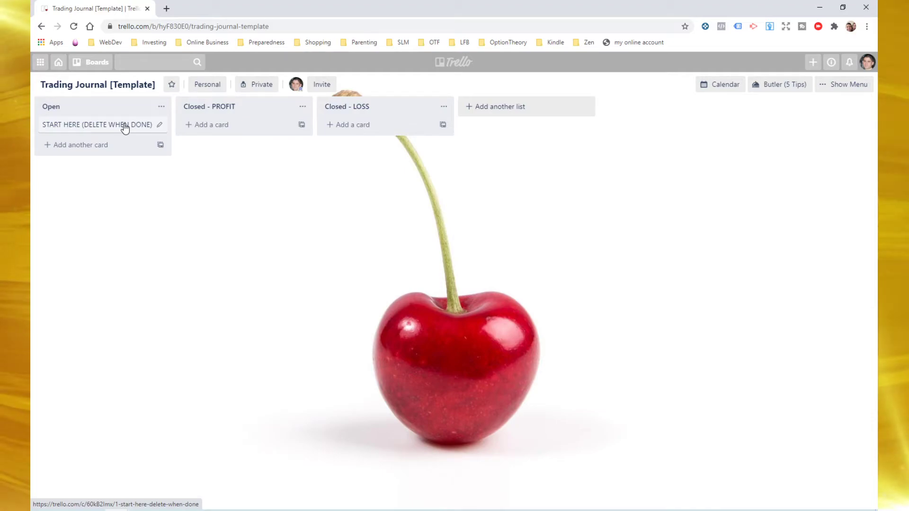
click(125, 127)
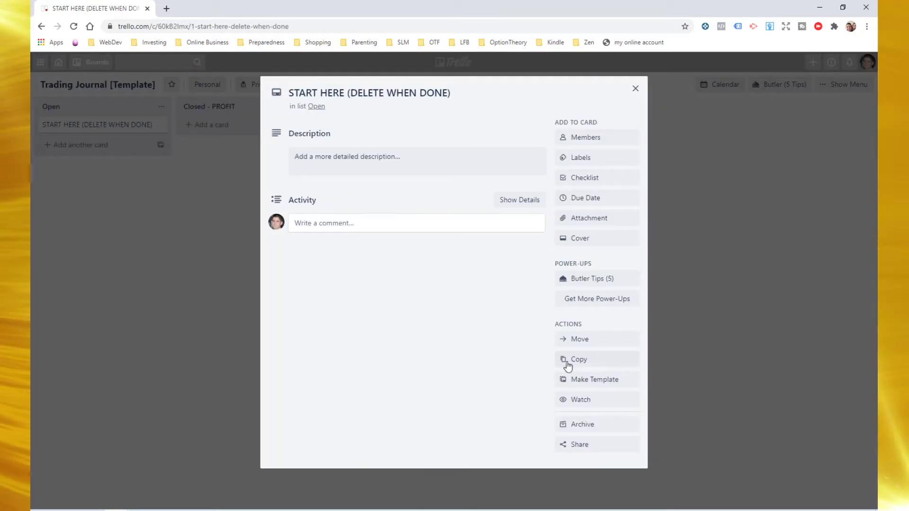
click(590, 424)
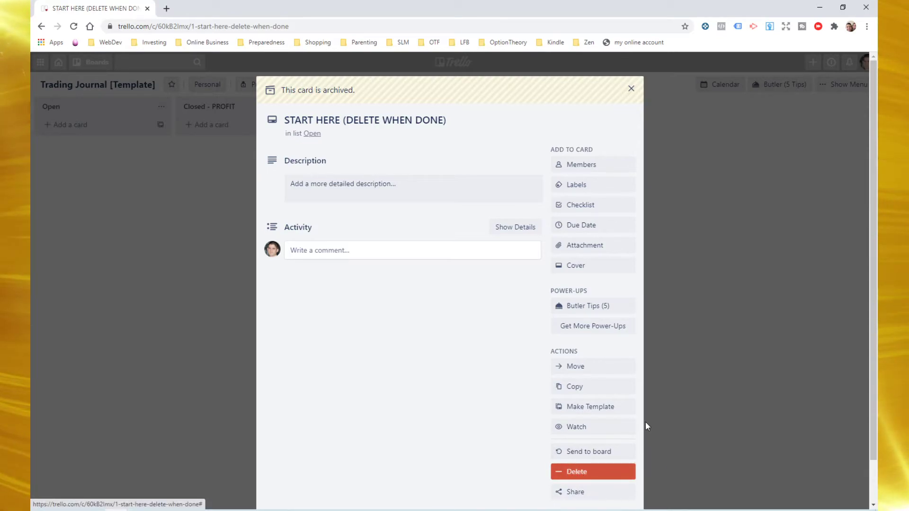
scroll(521, 402, down, 1)
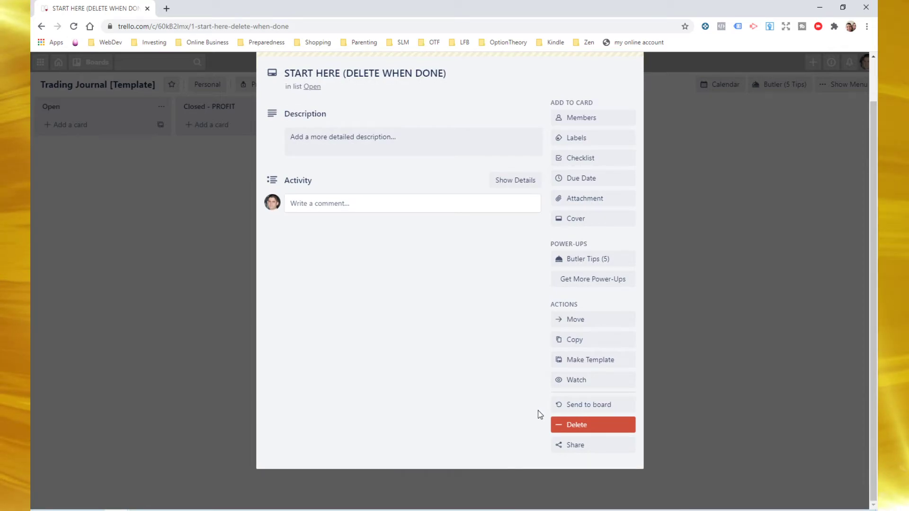
click(734, 160)
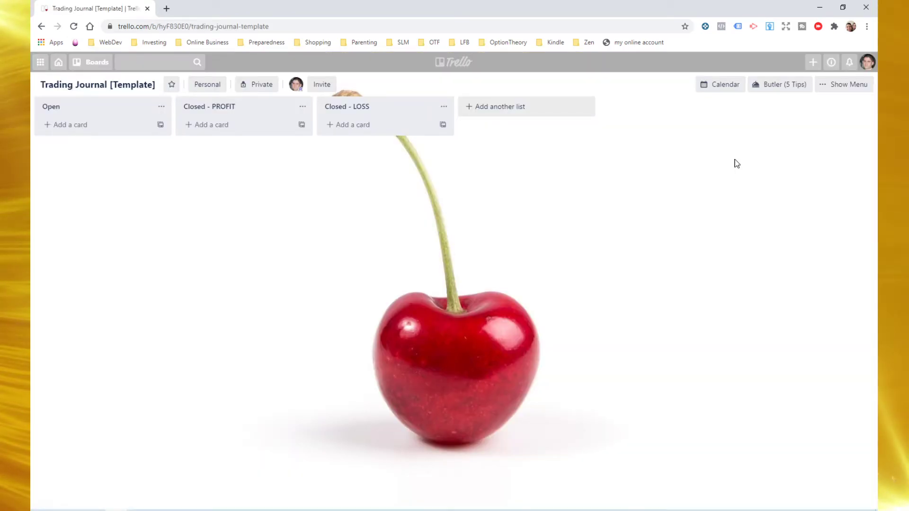
Step: Send the archived START HERE card back to the Open list, then start a new card there
click(835, 84)
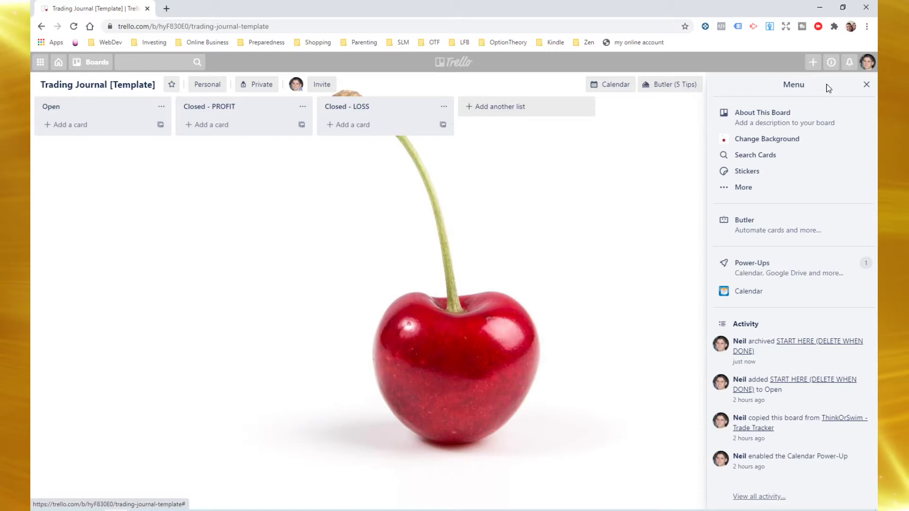
click(742, 186)
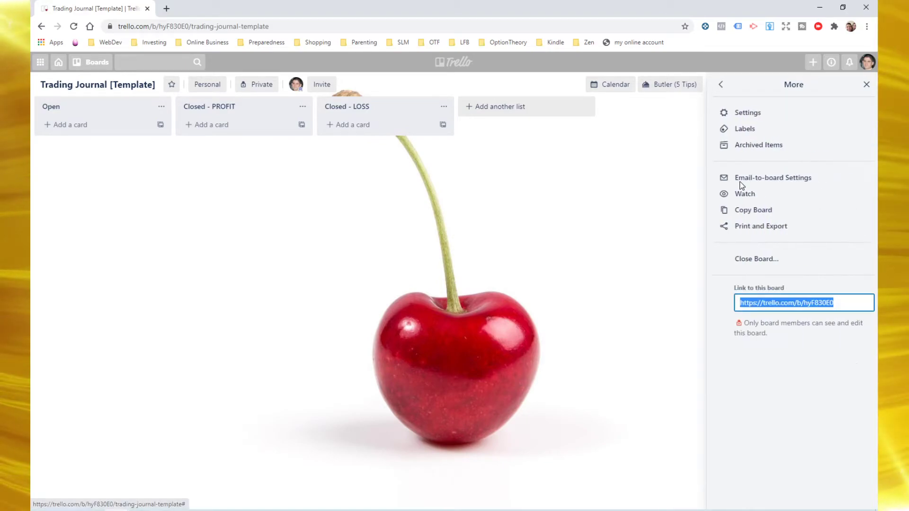
click(765, 147)
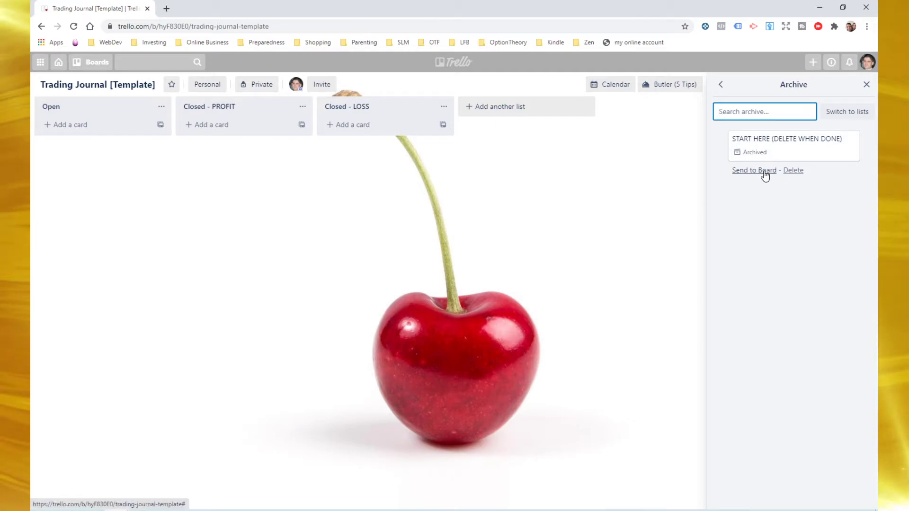
click(775, 171)
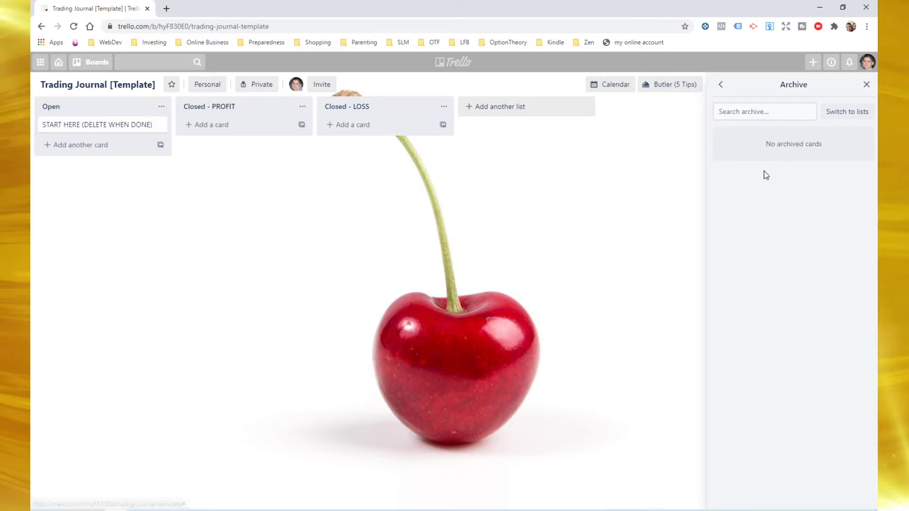
click(866, 84)
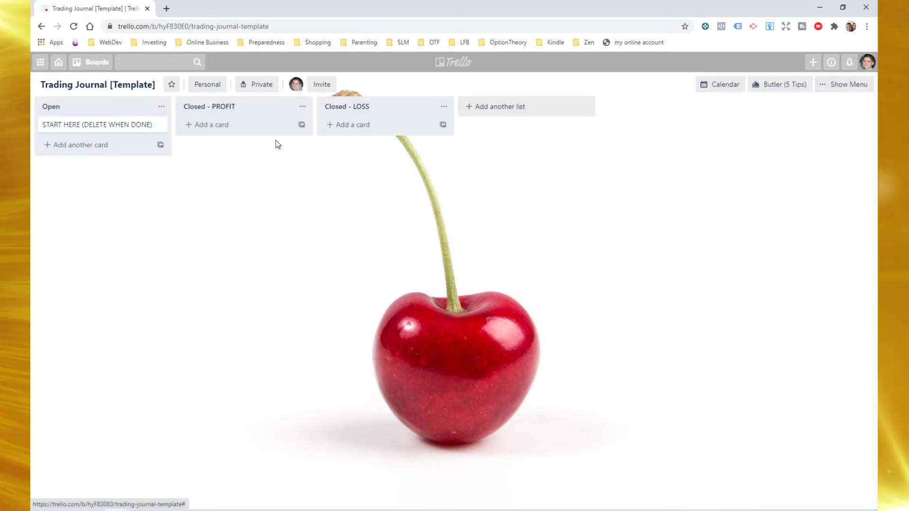
click(104, 146)
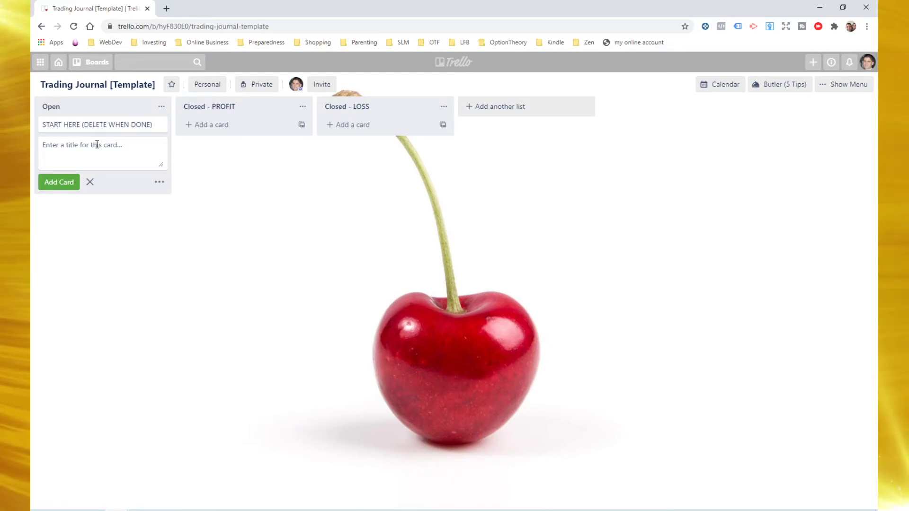
Step: Create a card titled SPY beneath START HERE in the Open list
text(SPY)
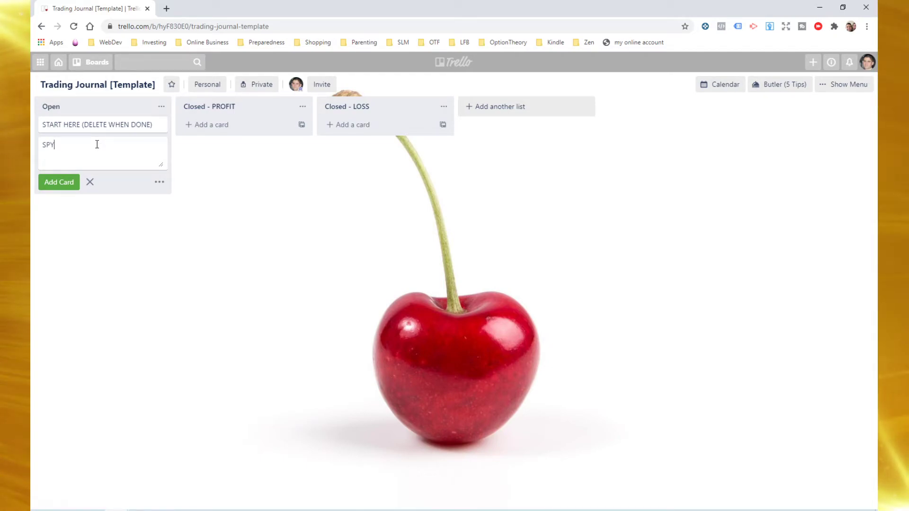
key(Return)
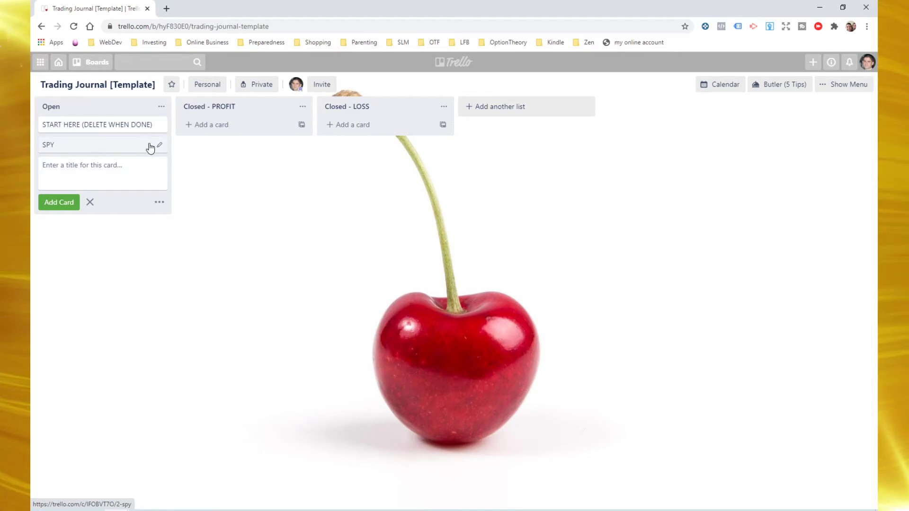
Step: Set the SPY card's due date to 17 July 2020 at 6:56 AM
click(85, 149)
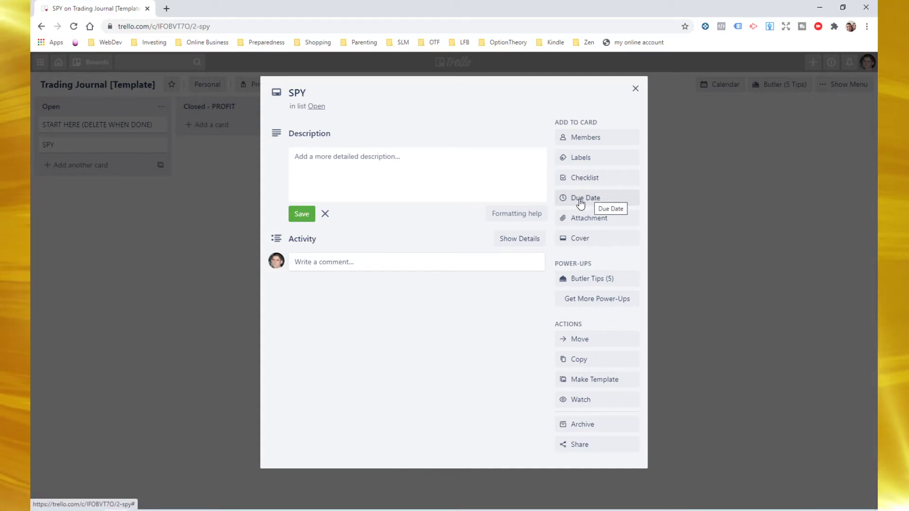
click(580, 199)
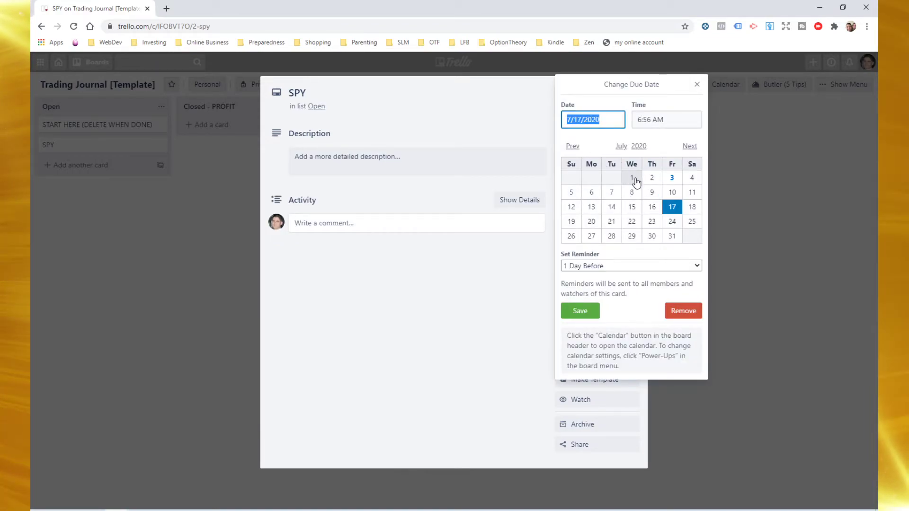
click(689, 146)
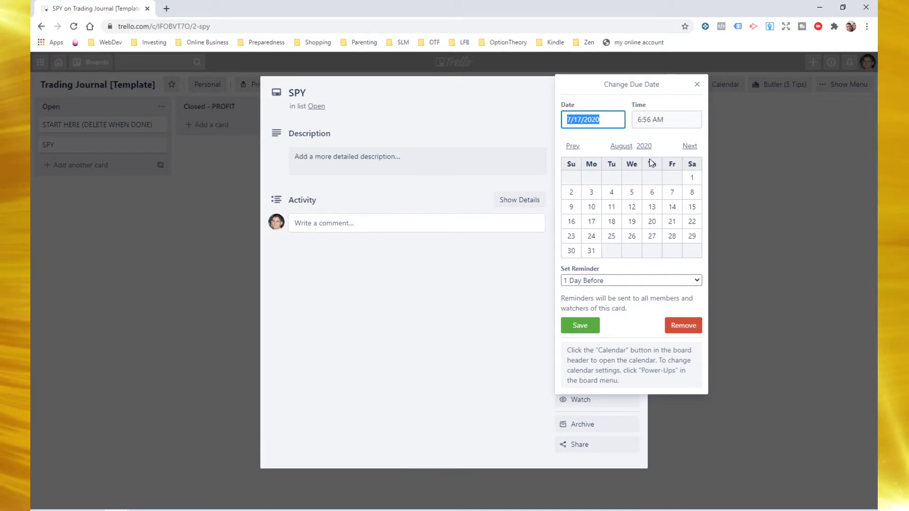
click(573, 147)
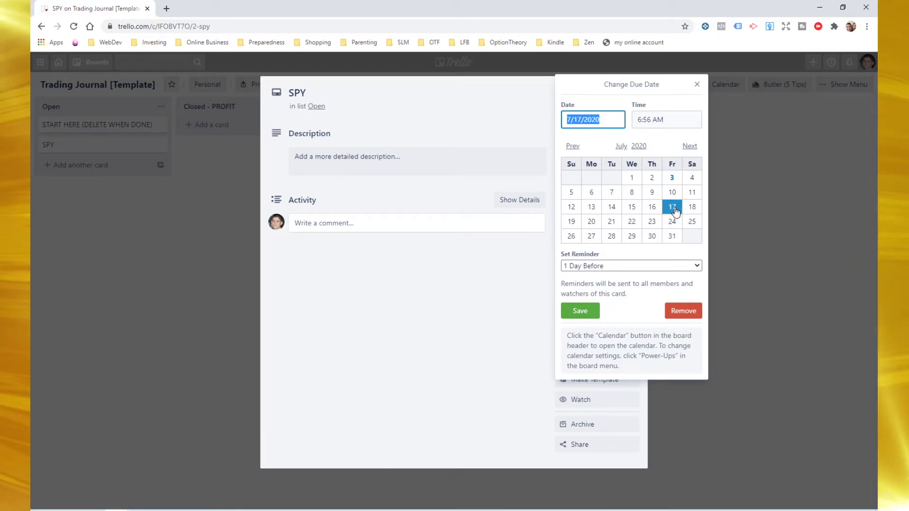
click(580, 311)
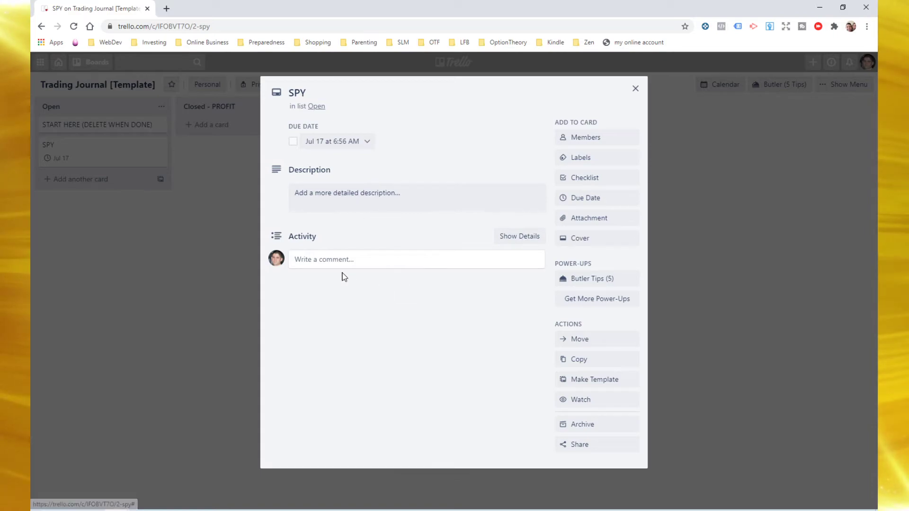
Step: Post the comment 'Opened 7/3 @0.65' on the SPY card
click(323, 258)
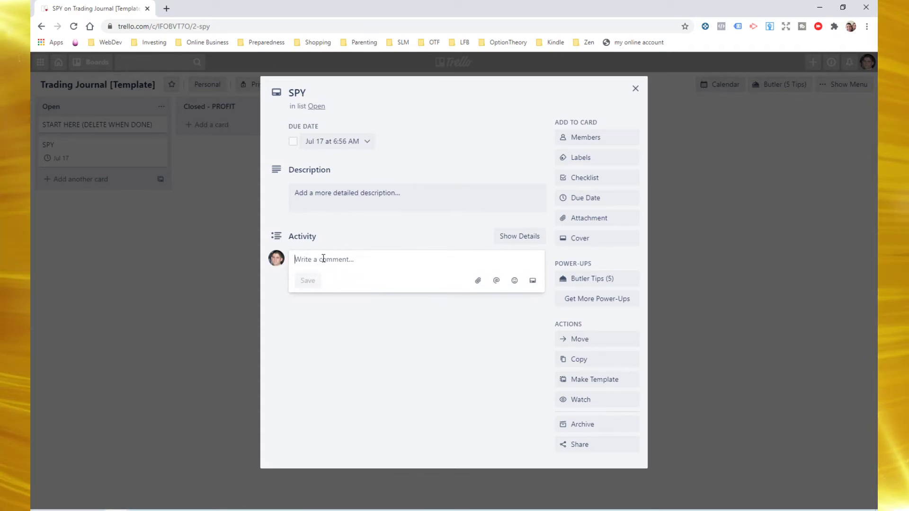
text(Open)
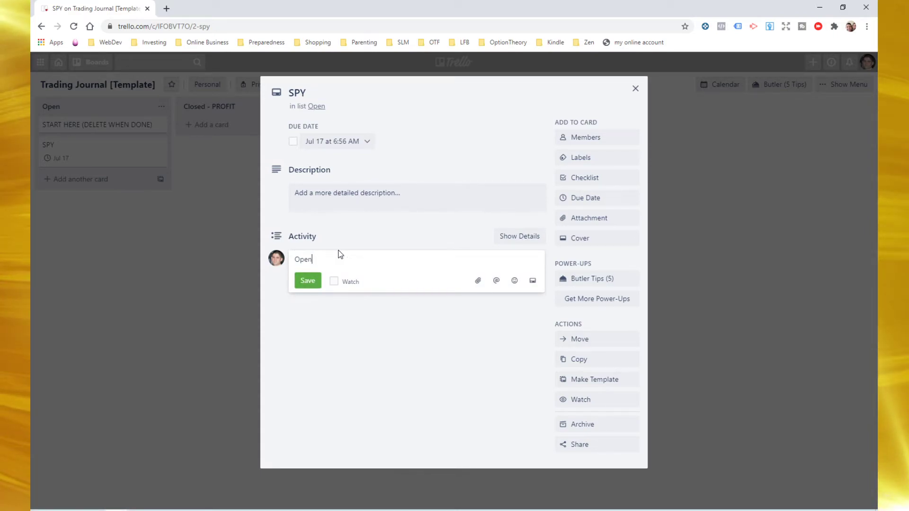
text(ed )
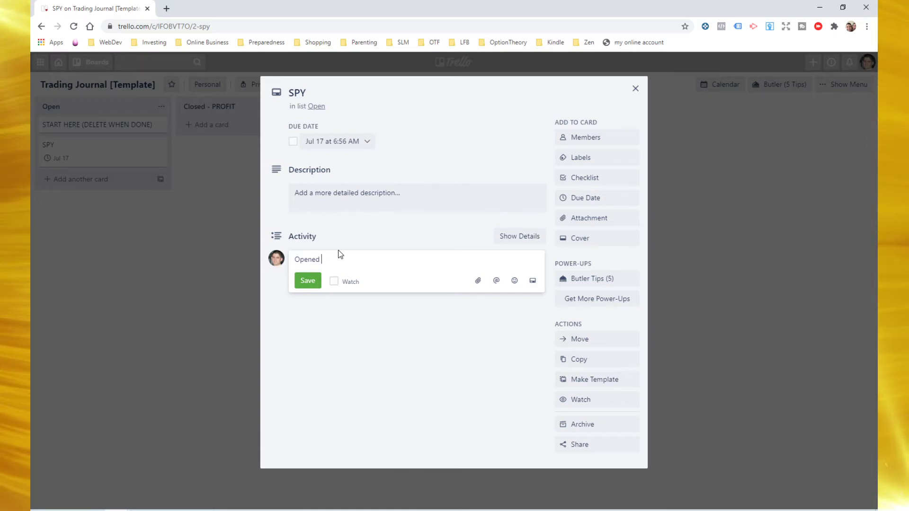
text(7/3)
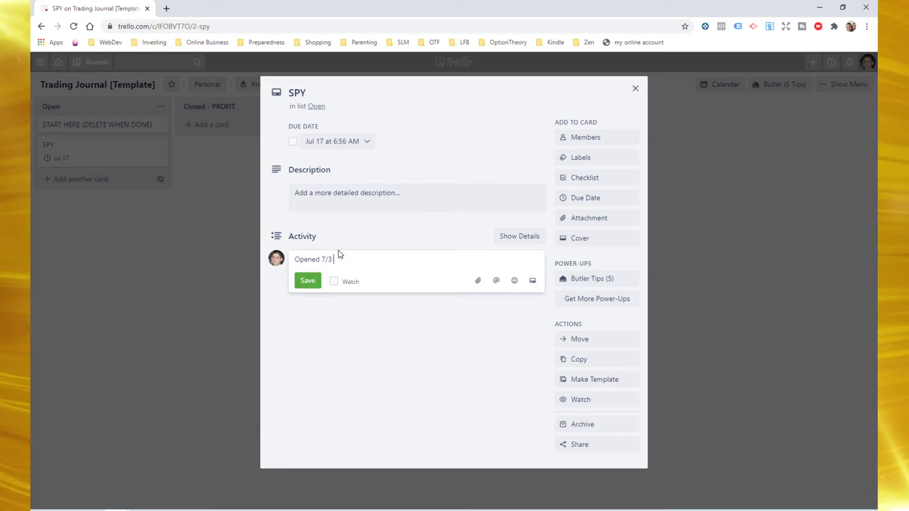
text( @)
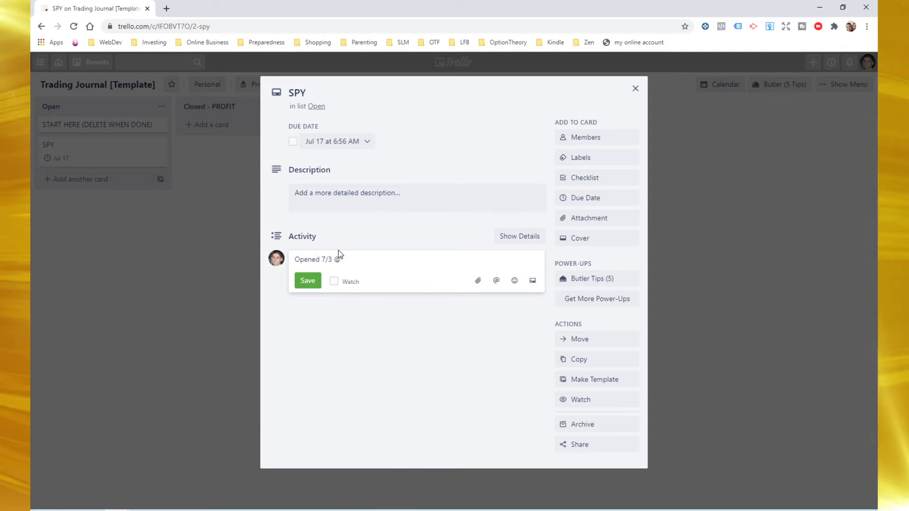
text(0.65)
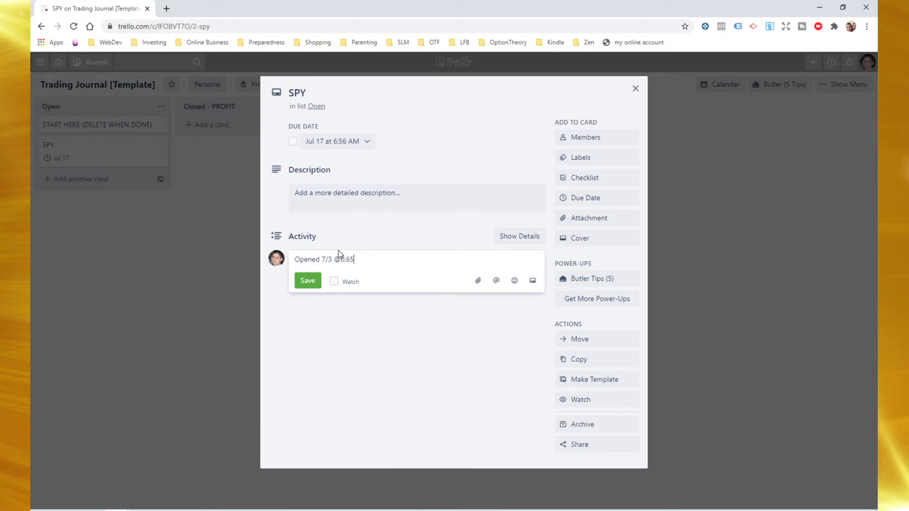
click(308, 280)
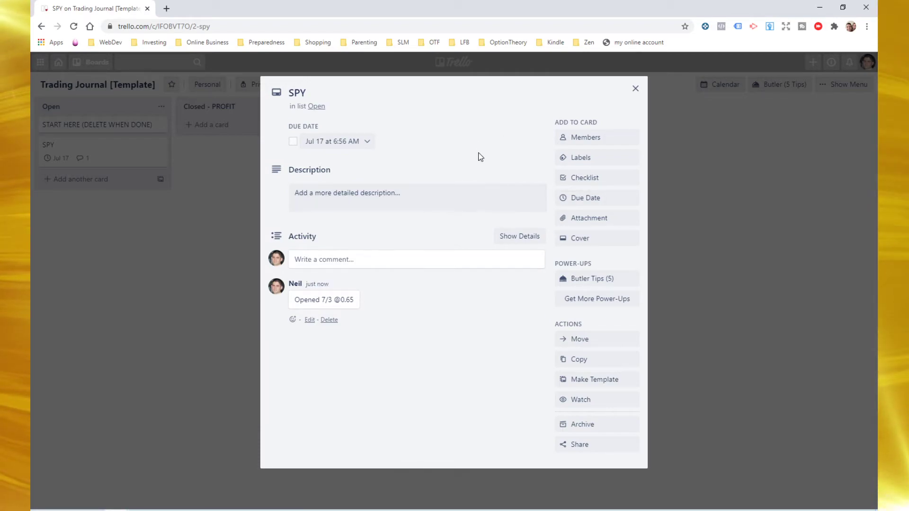
Step: Apply the green Short Vertical label to the SPY card
click(564, 160)
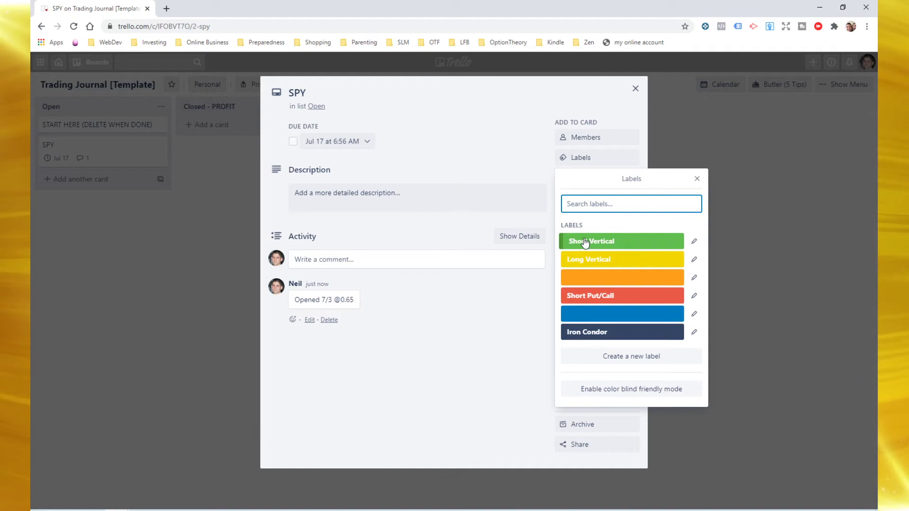
click(611, 242)
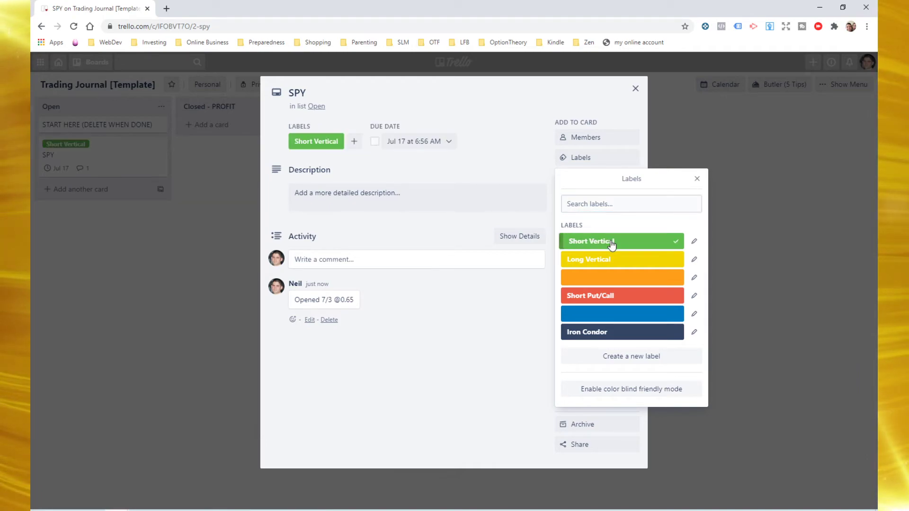
click(696, 179)
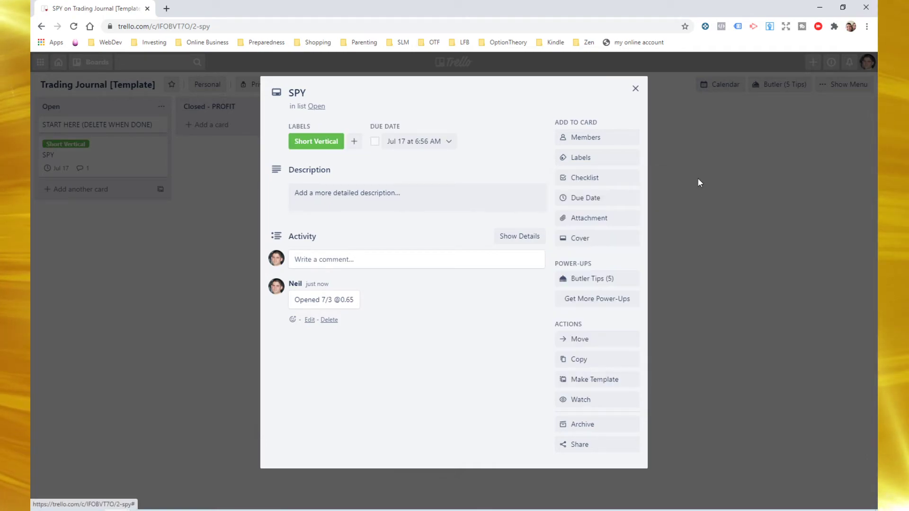
Step: Close the SPY card, show the Short Vertical label name on its tile, and drag it around
click(193, 280)
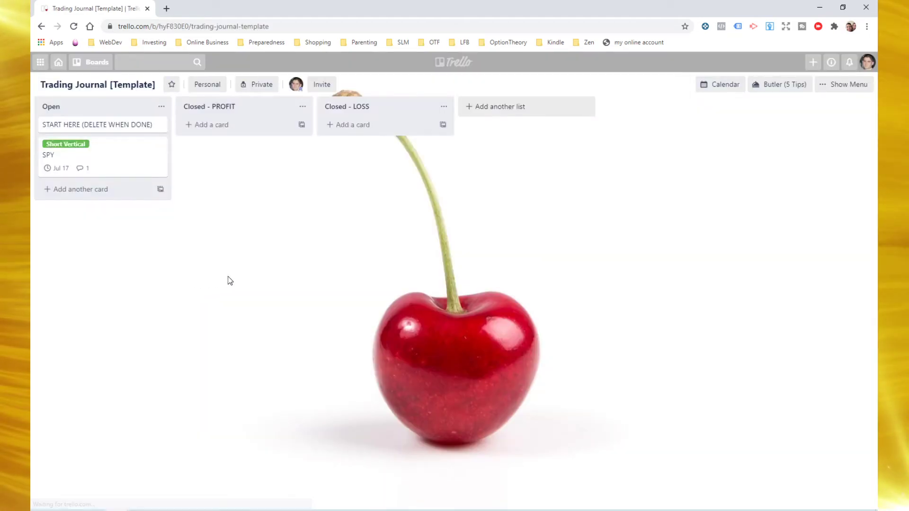
click(75, 146)
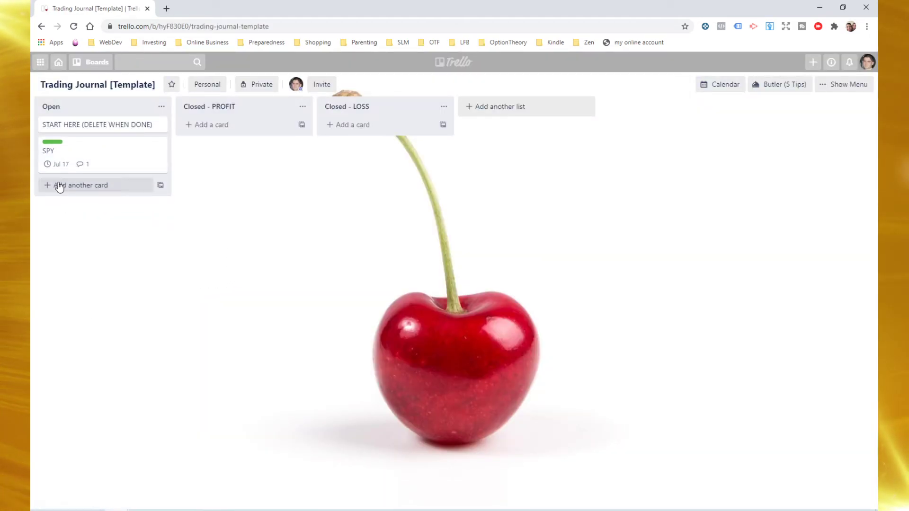
click(56, 144)
click(58, 146)
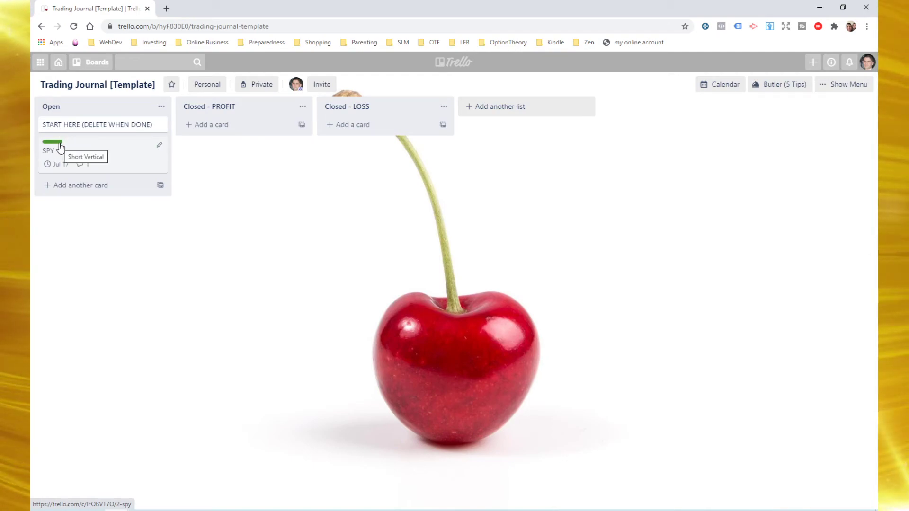
click(59, 144)
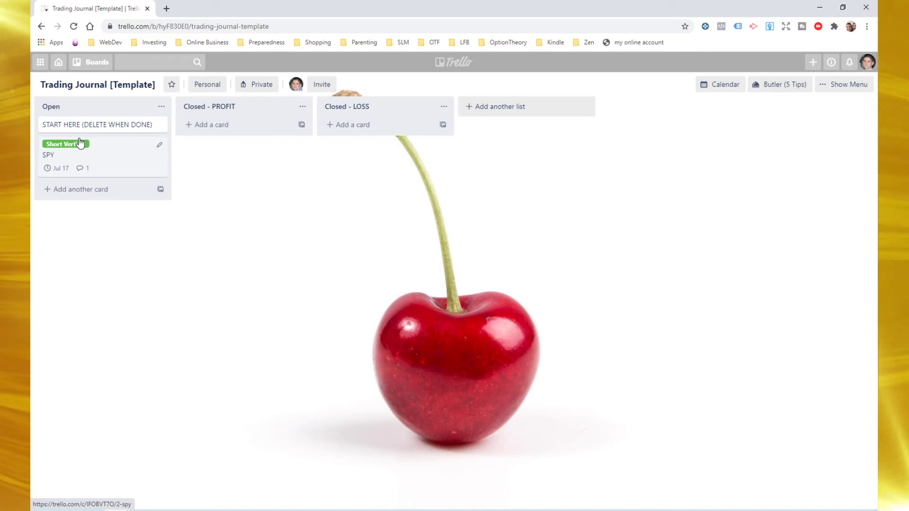
drag(115, 158, 100, 145)
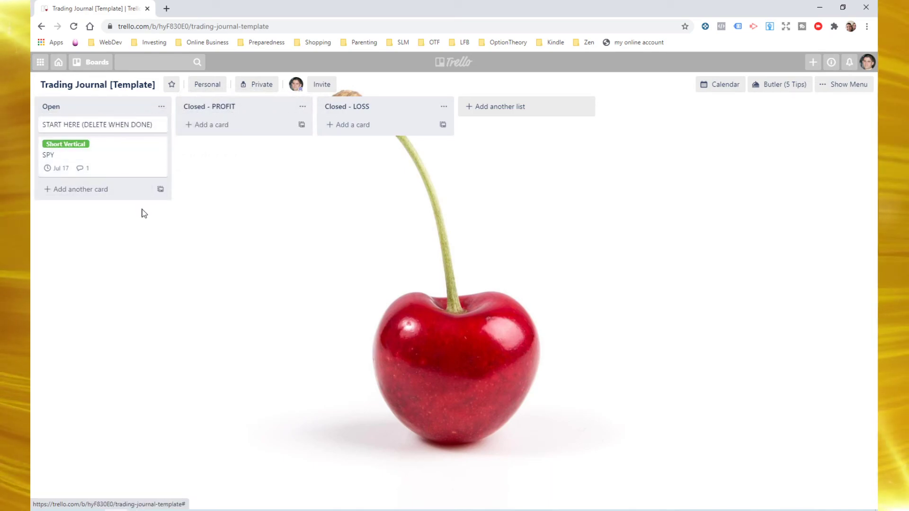